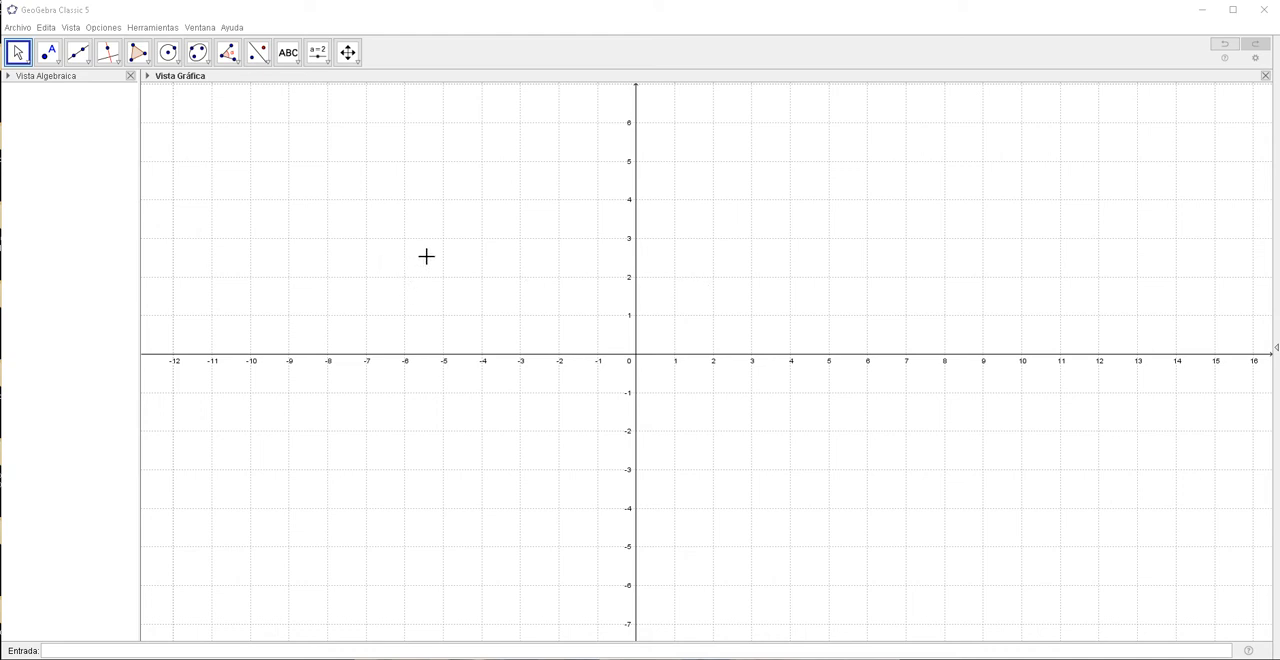
Hide the coordinate axes and the grid in the graphics view.
right_click(426, 256)
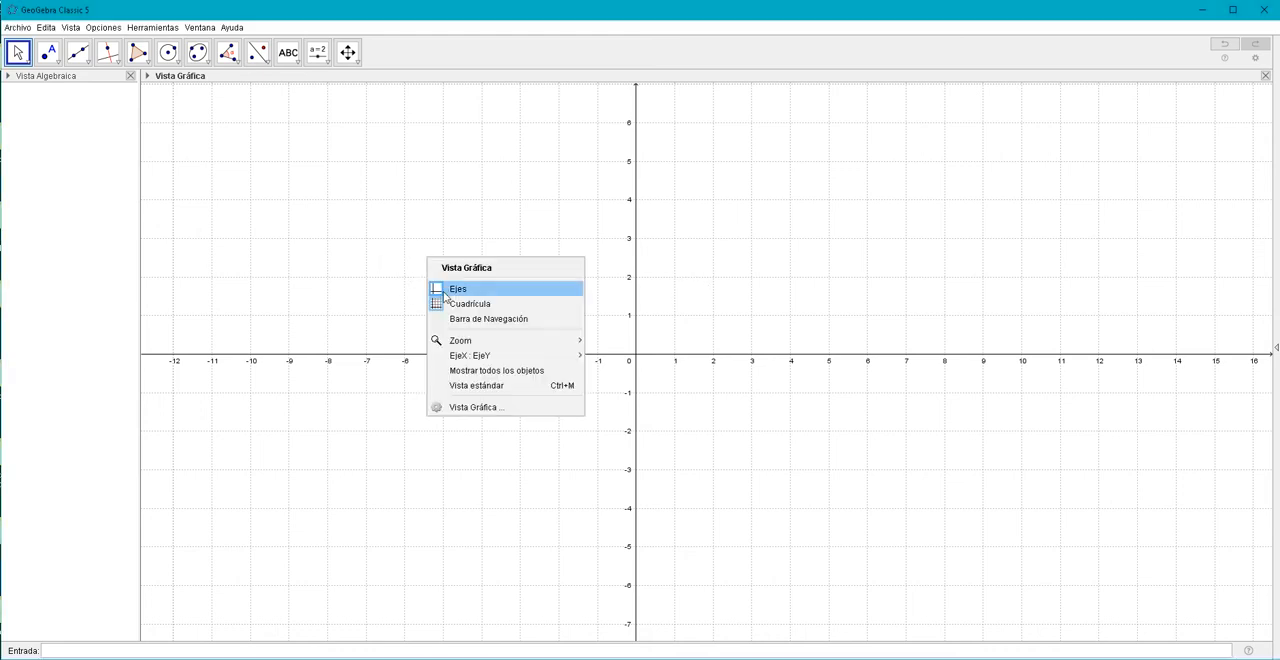
click(452, 289)
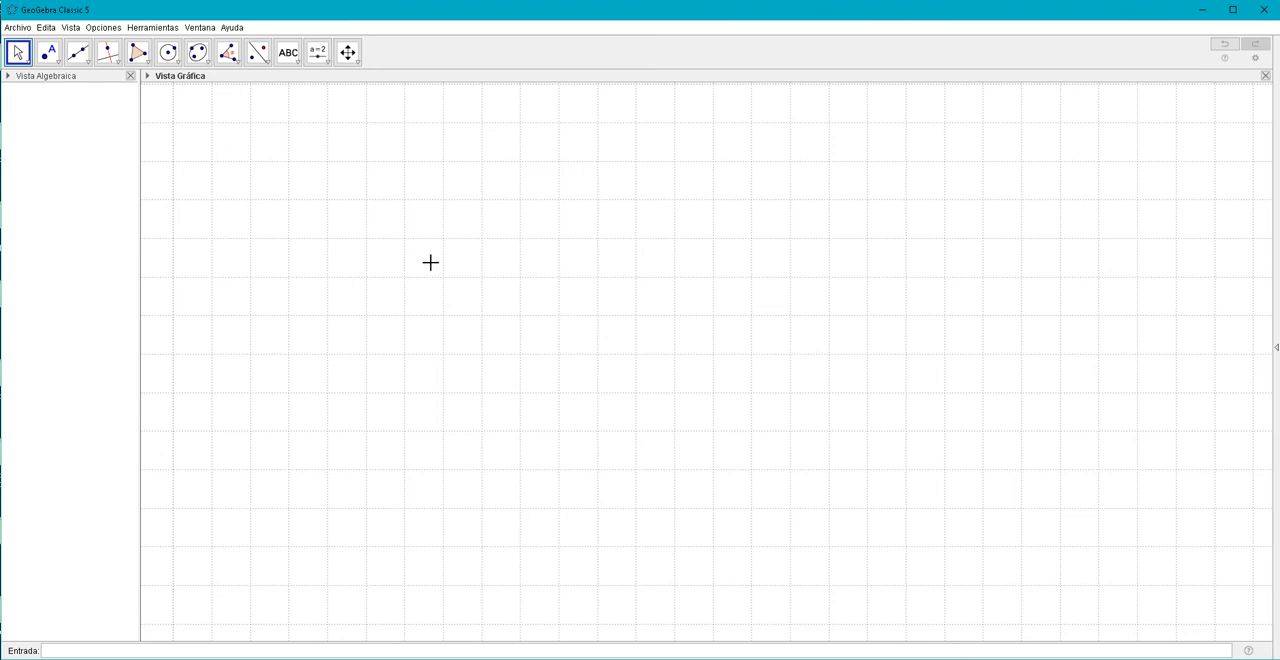
right_click(430, 262)
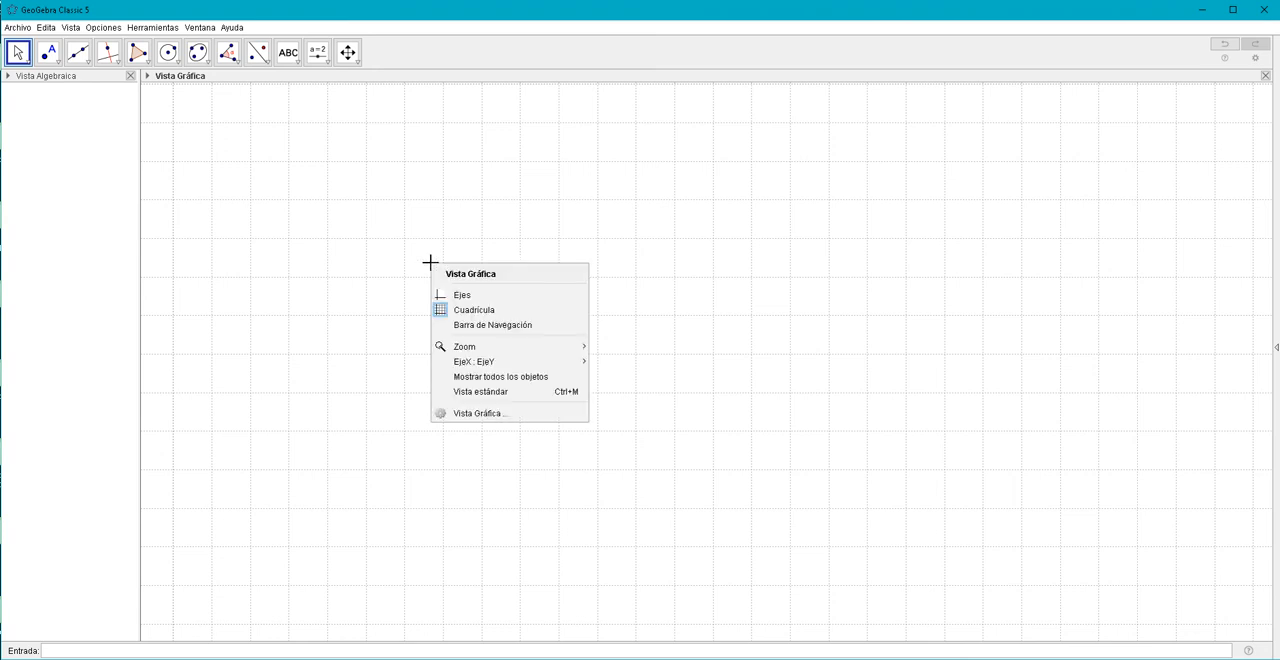
click(455, 318)
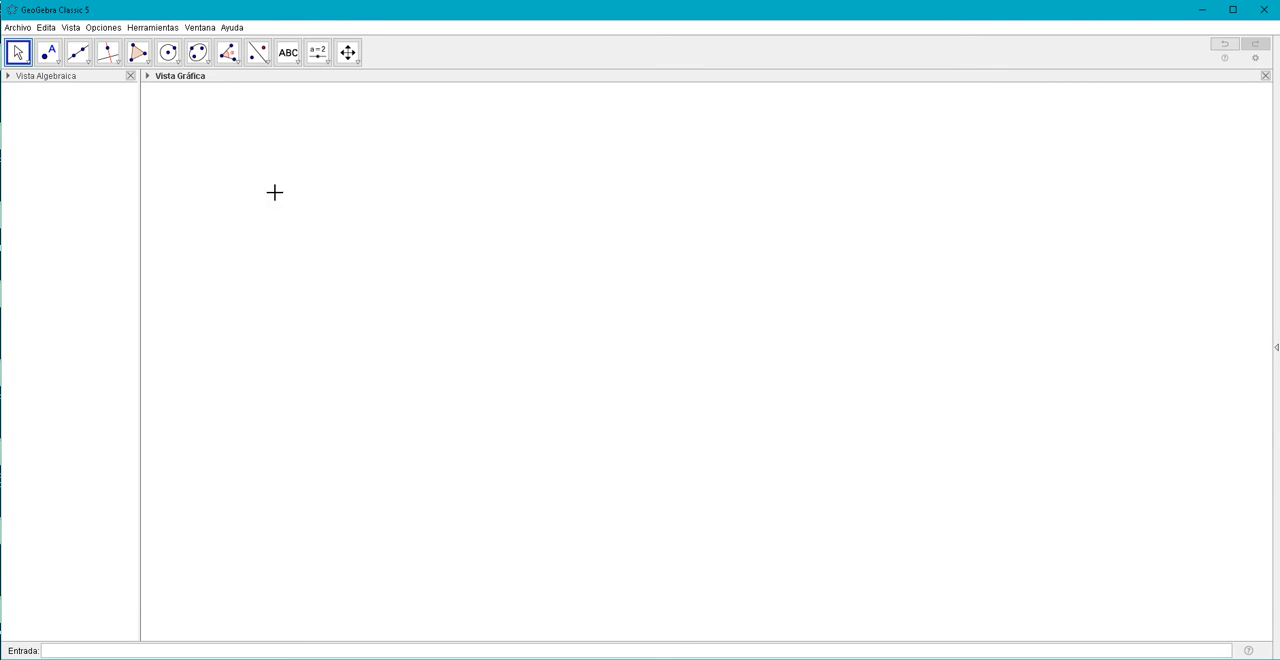
Draw two segments sharing an endpoint, from about (-2.52, -2.81) to (-9.01, -1.15) and on to (-5.06, 2.87).
click(86, 64)
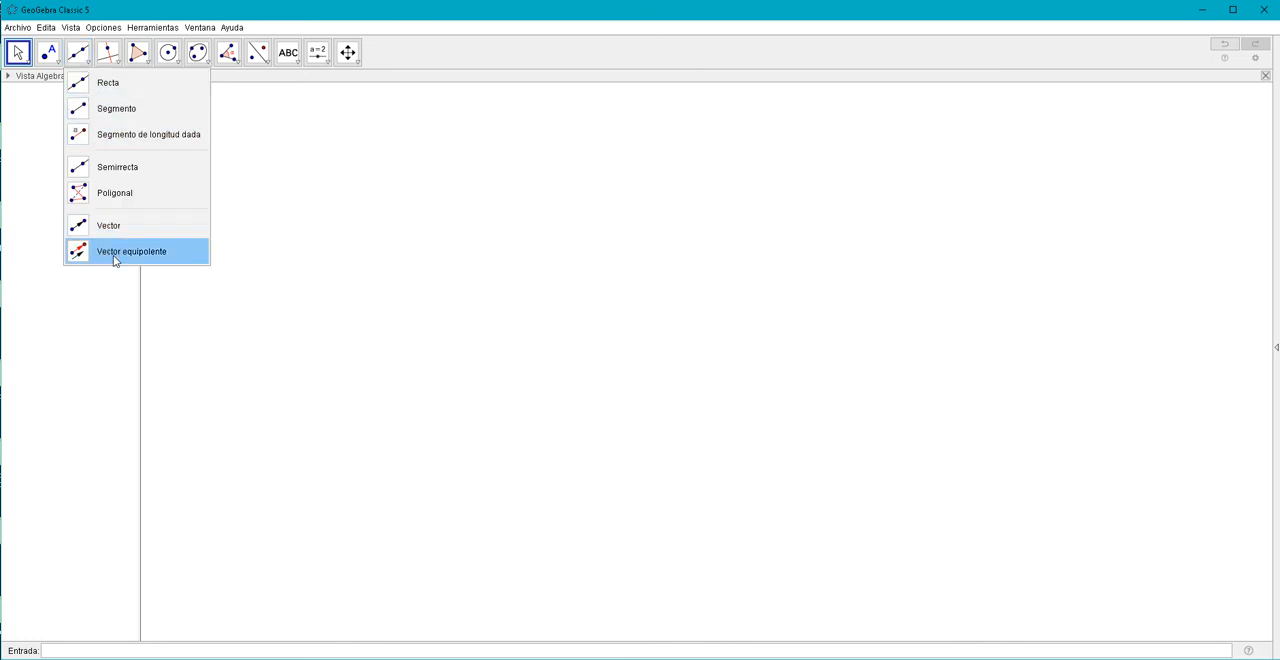
click(117, 109)
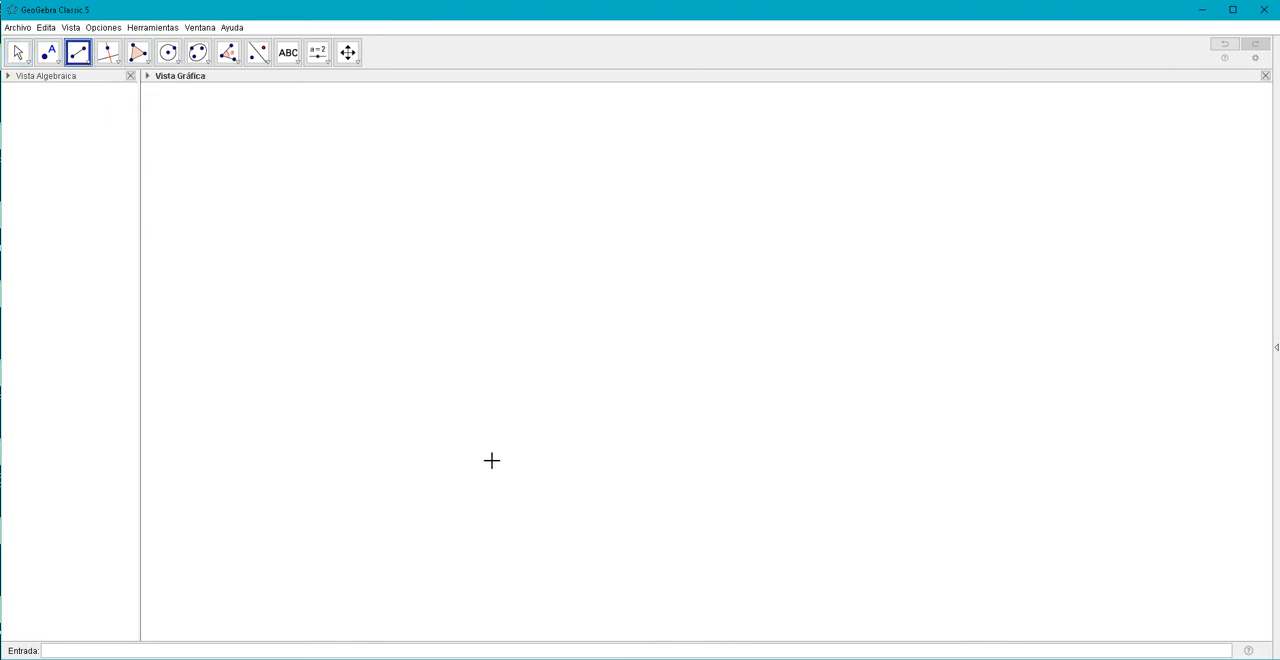
click(538, 462)
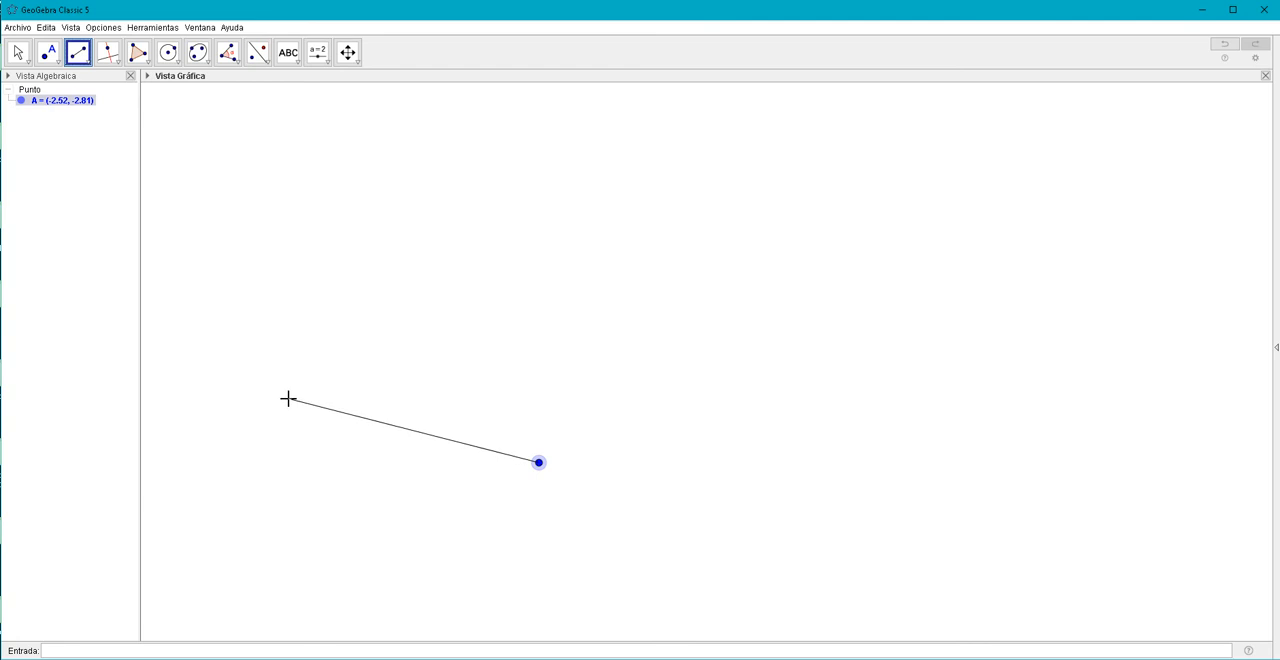
click(288, 399)
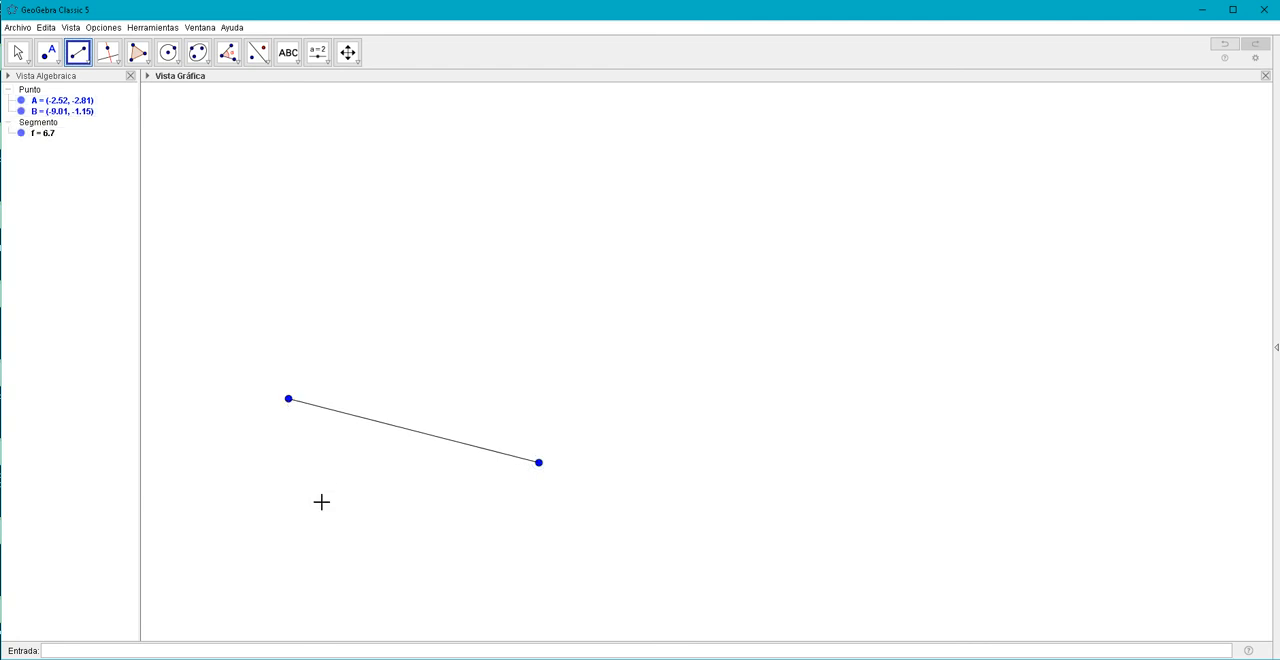
click(288, 399)
click(441, 243)
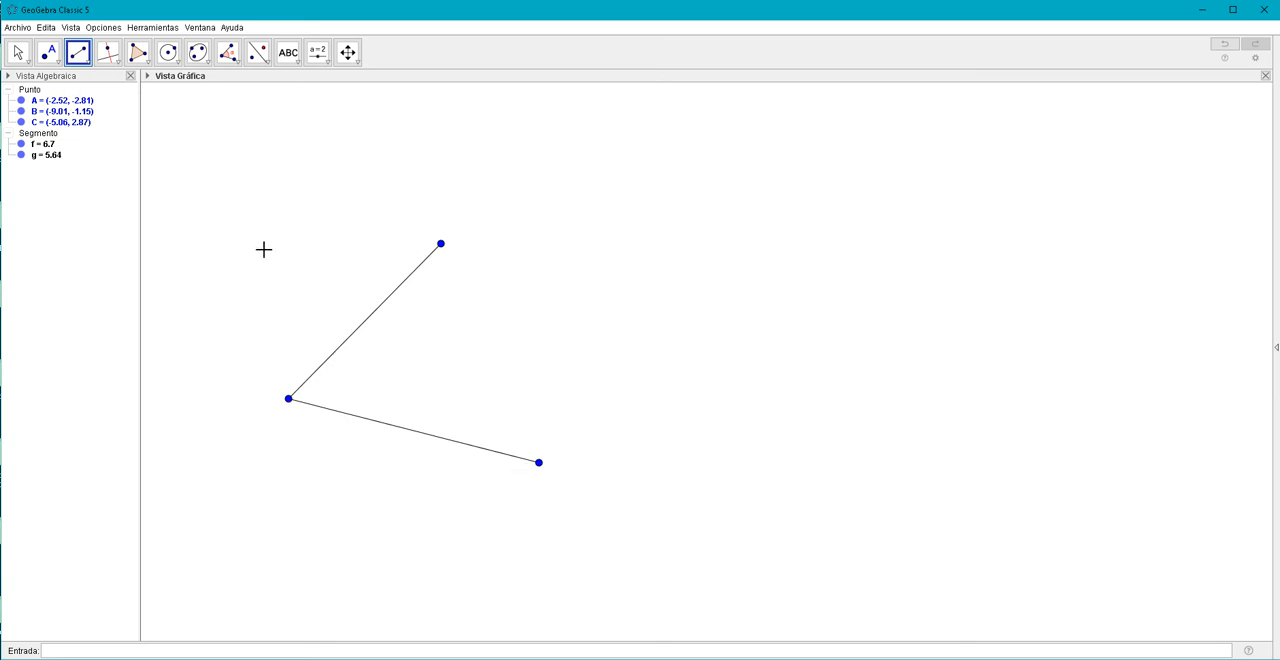
Draw a second pair of segments from a shared endpoint at about (3.3, 0.31) to (0.99, -2.55) and (-0.1, 4.39).
click(763, 342)
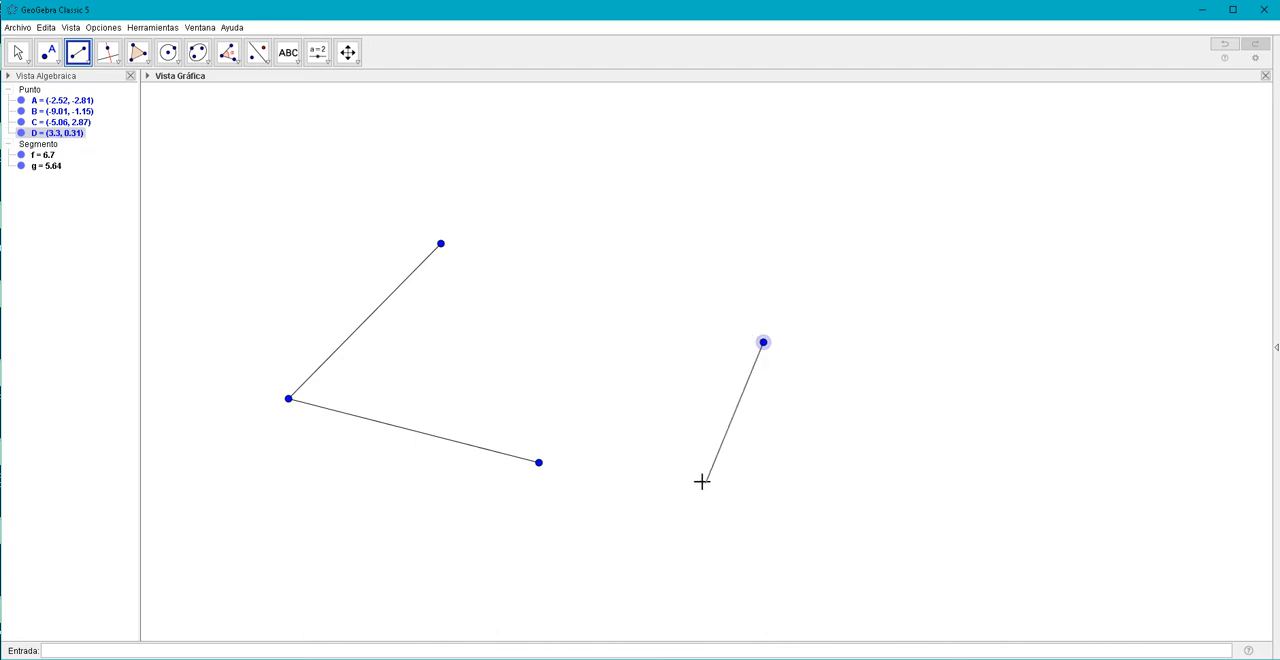
click(674, 452)
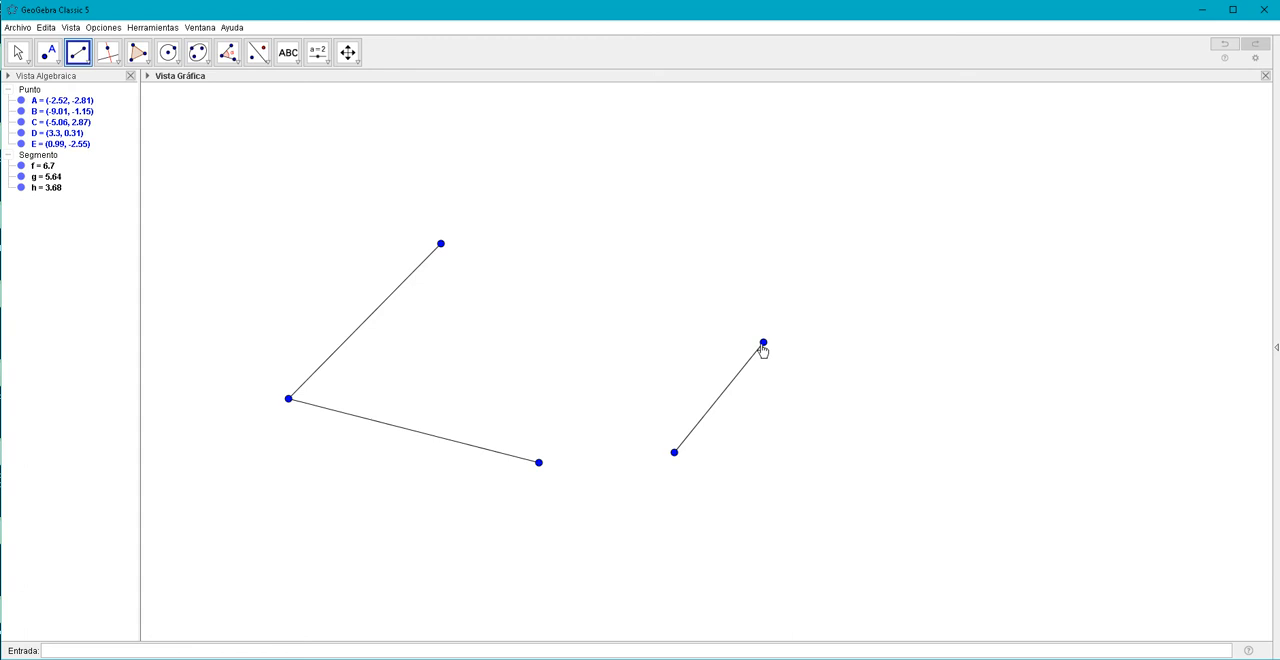
click(763, 342)
click(631, 185)
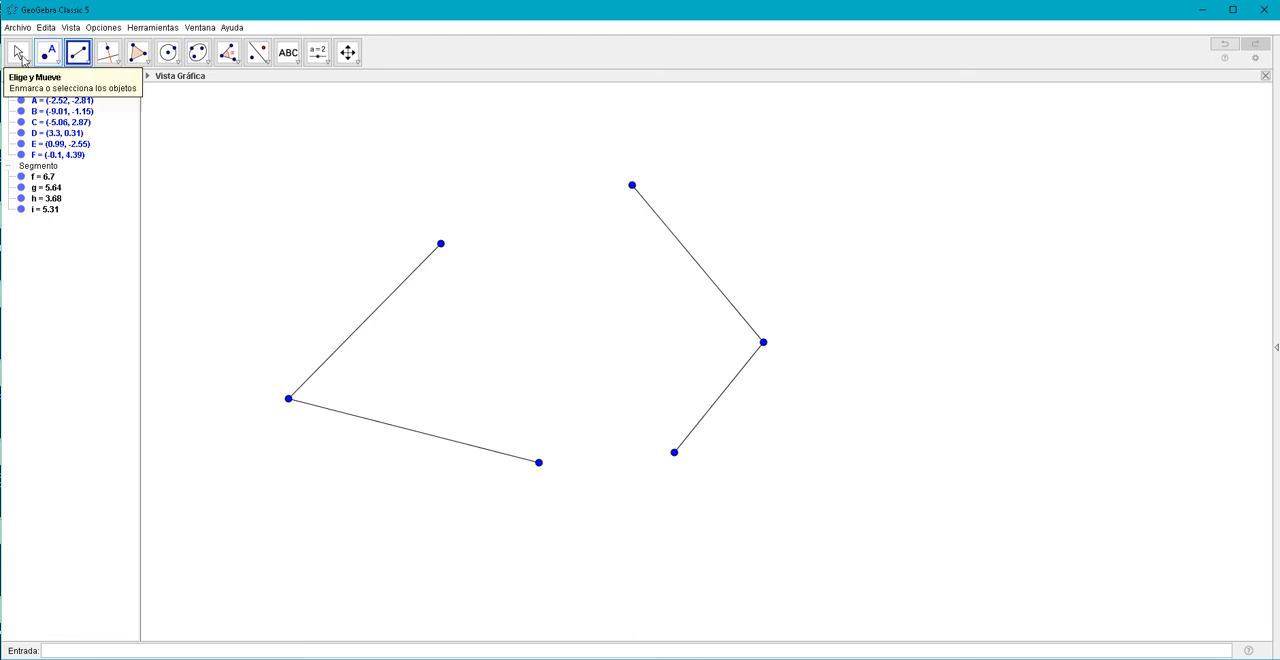
Reshape the second pair of segments, bringing shared vertex D to about (9.25, 0.06) and endpoint F to about (3.74, 2.55).
click(18, 54)
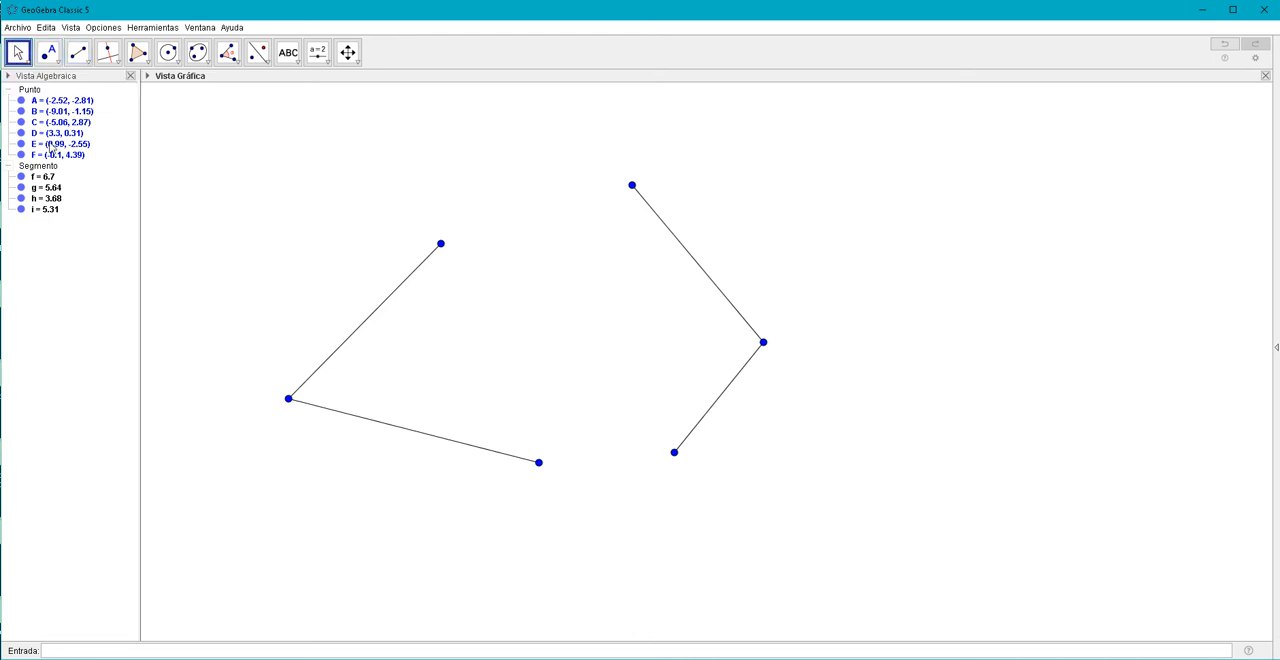
drag(763, 343, 968, 330)
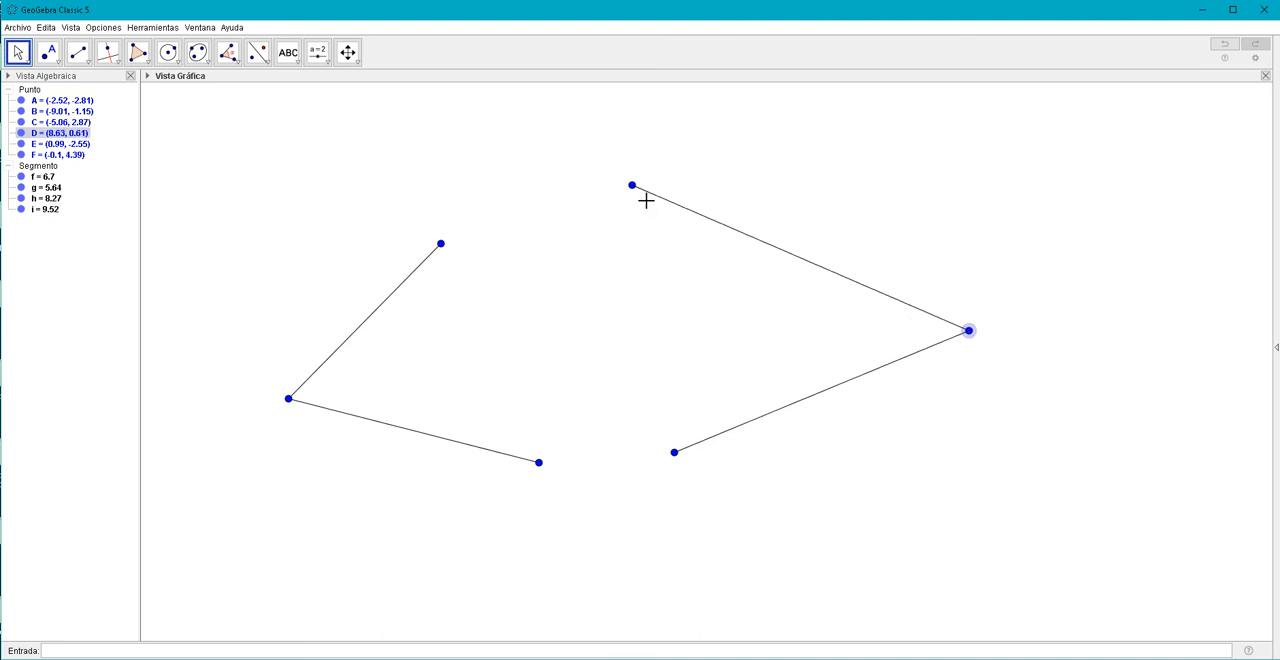
drag(637, 197, 766, 246)
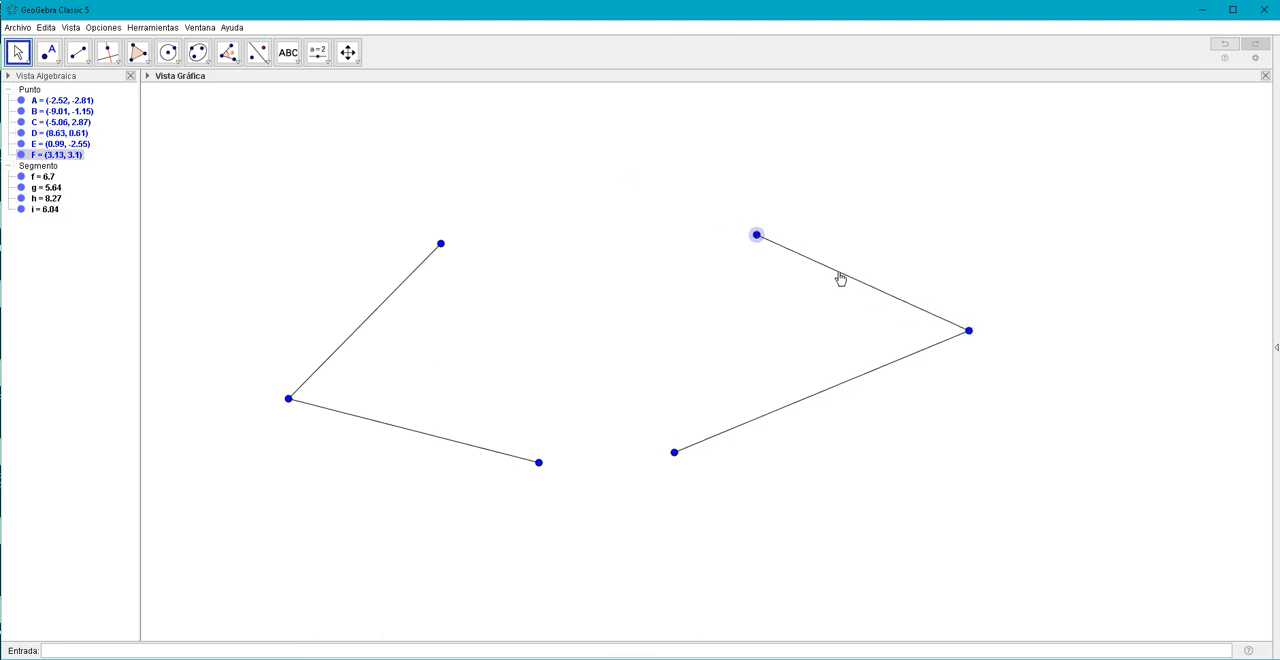
drag(840, 278, 863, 300)
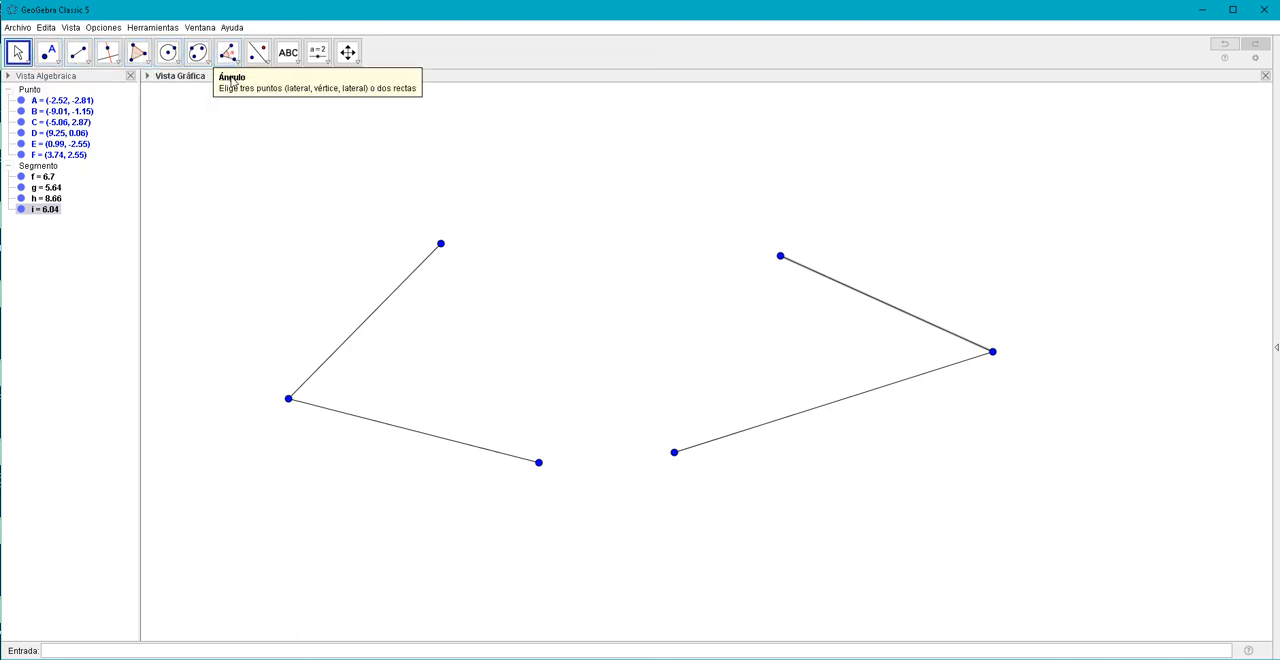
Mark the angle at vertex B through points A, B and C, and move its label just outside the arc.
click(232, 56)
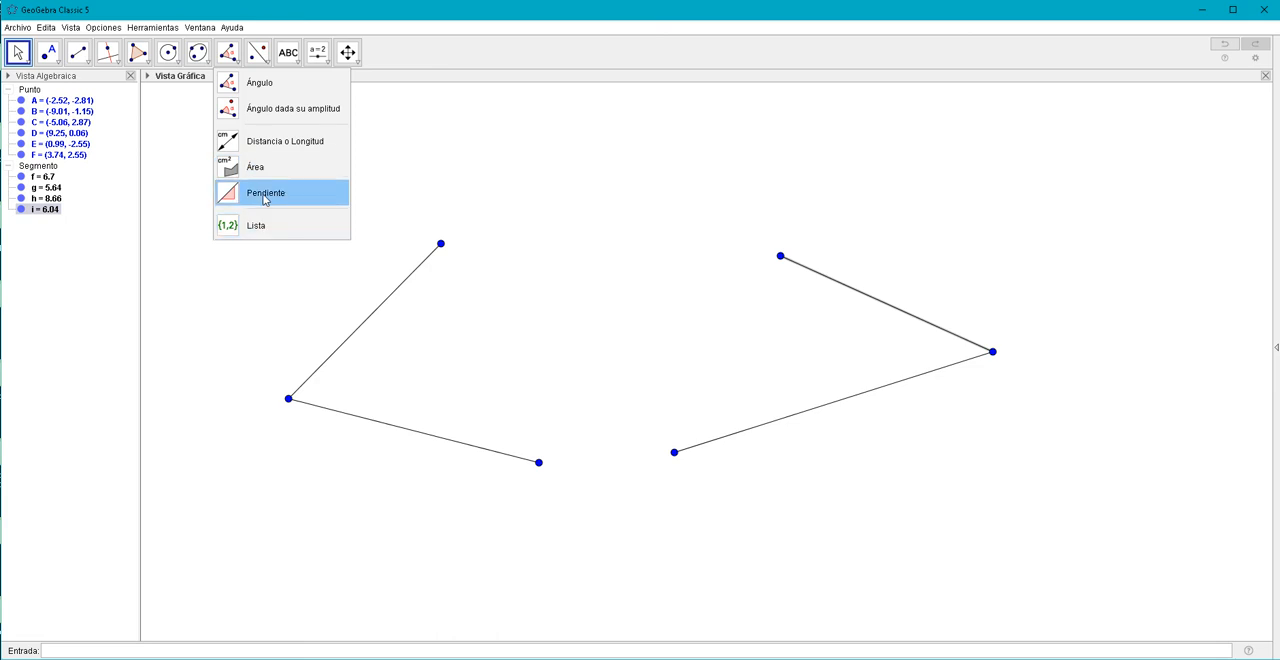
click(263, 83)
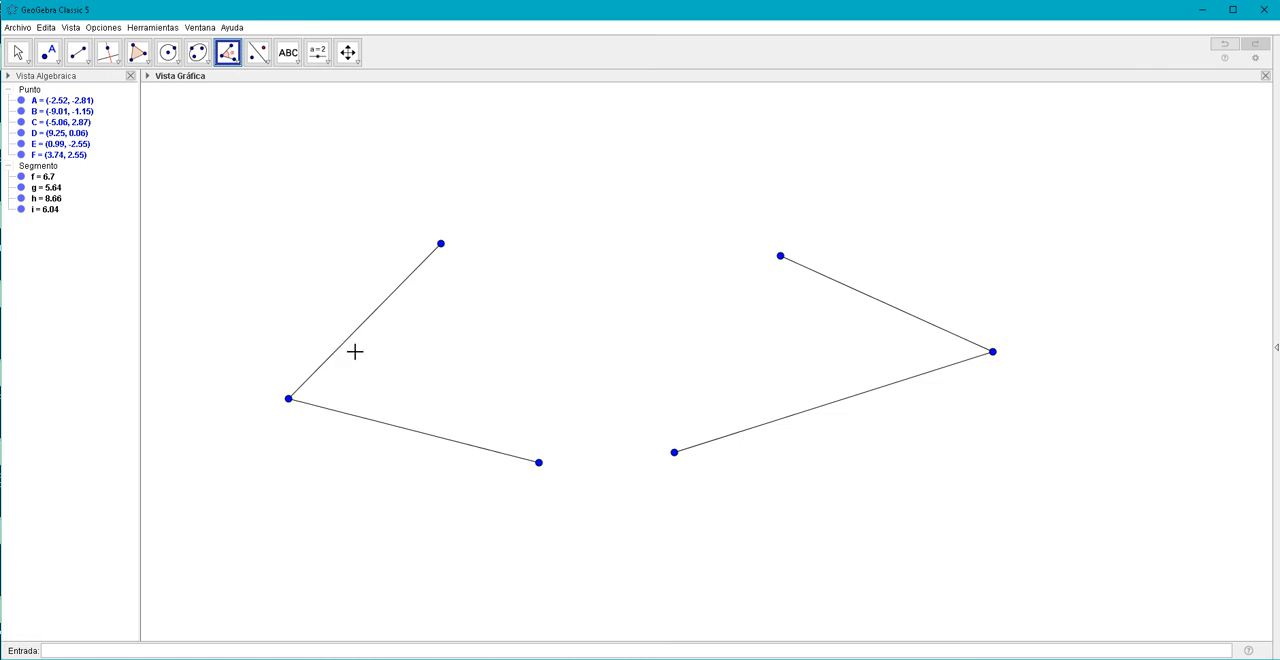
click(539, 464)
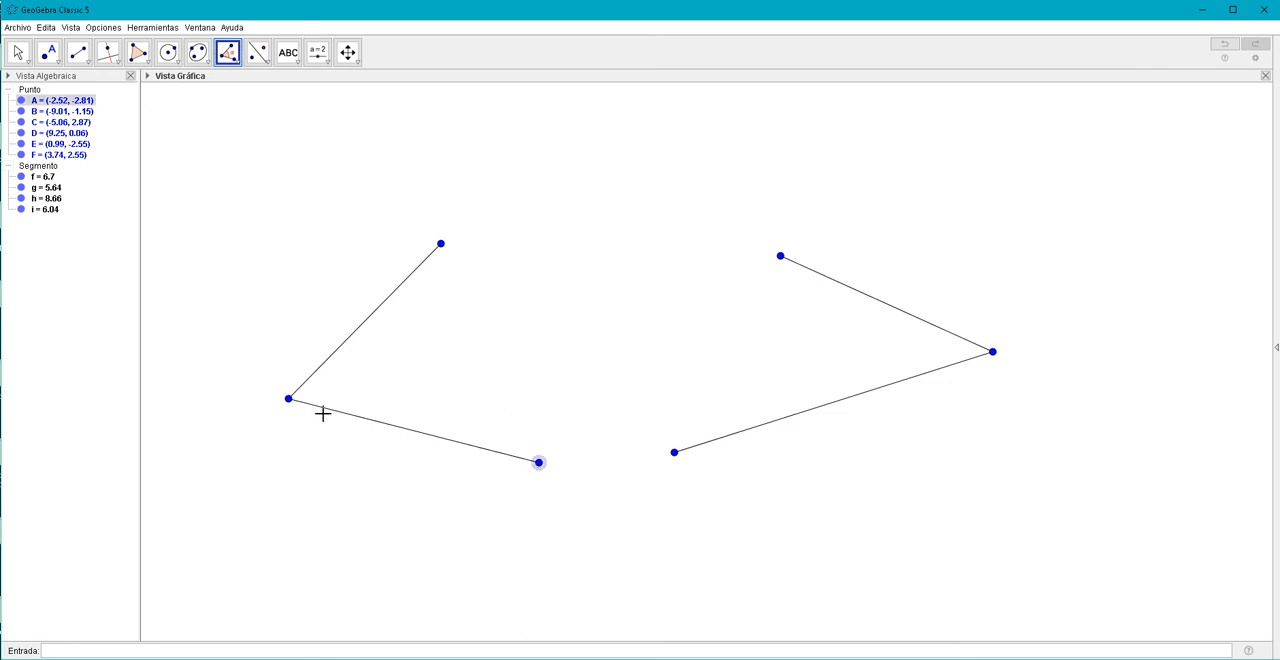
click(288, 400)
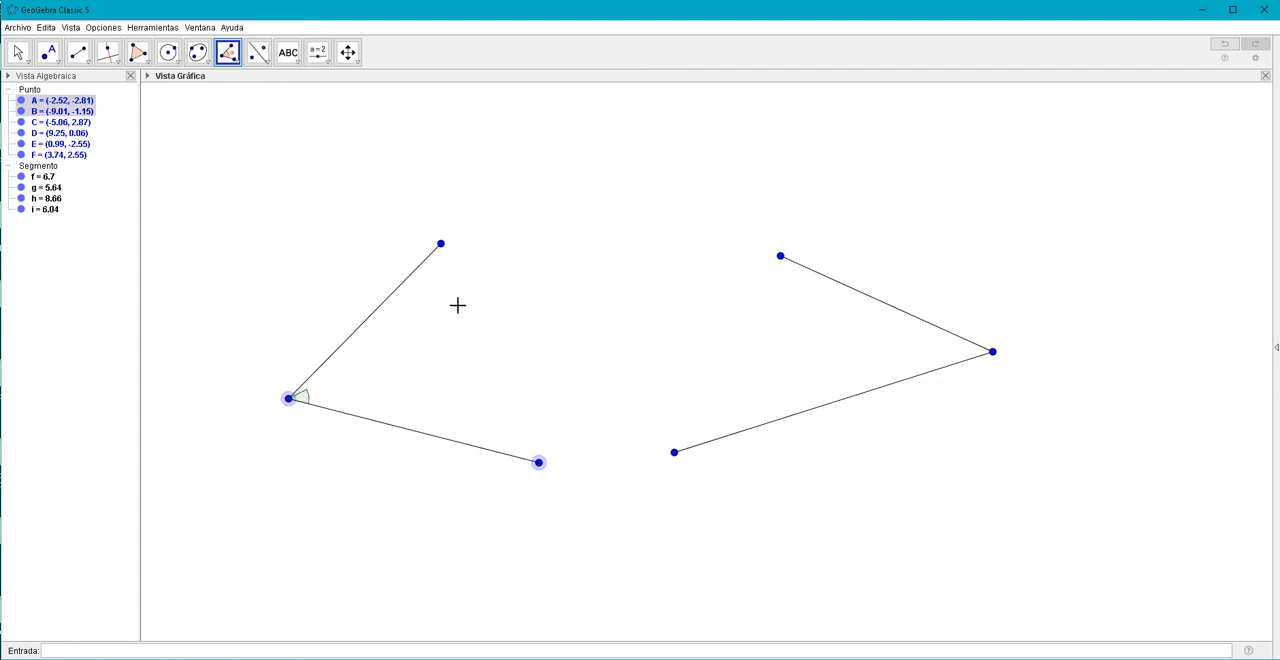
click(441, 245)
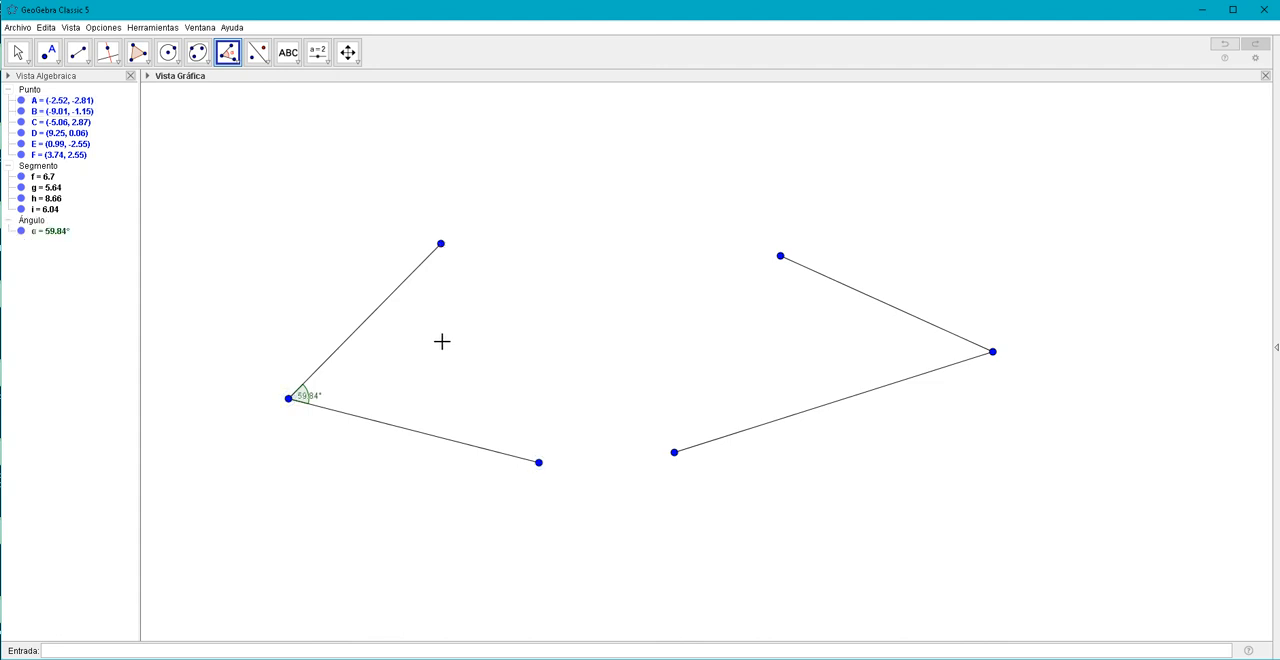
click(18, 52)
drag(312, 400, 328, 394)
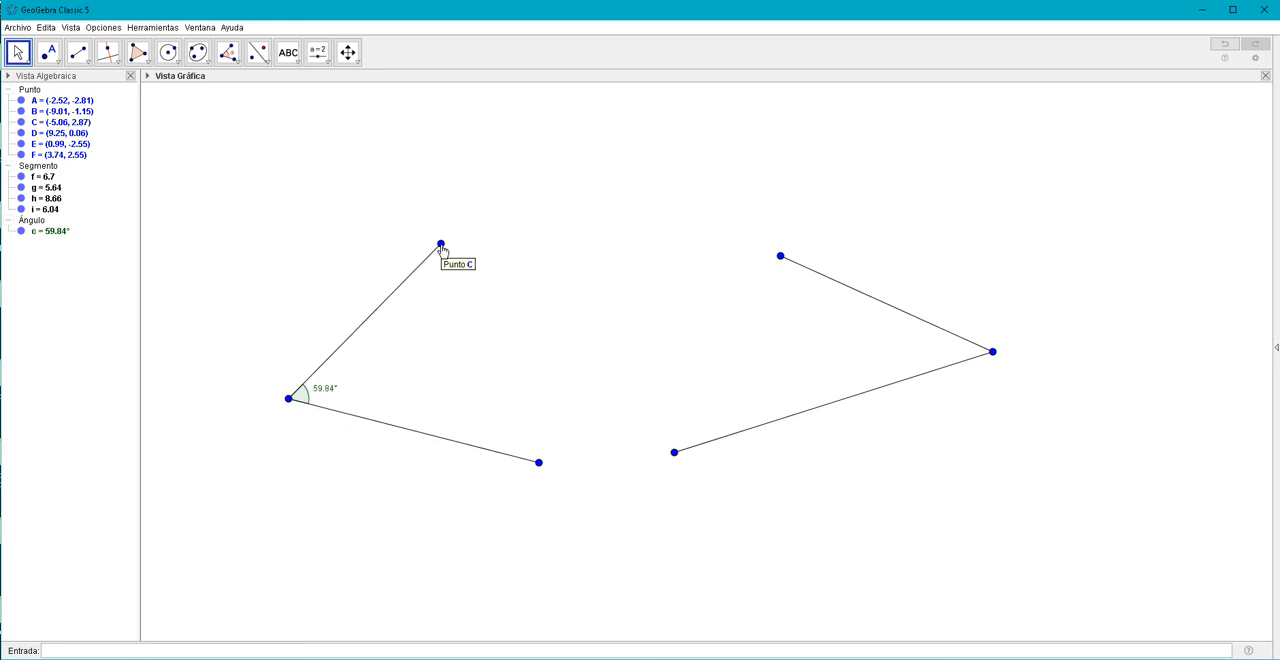
Narrow the angle at B by moving point C to about (-5.04, 2.15) and point A to about (-3.02, -2.3).
mouse_move(443, 251)
mouse_down()
mouse_move(474, 301)
mouse_move(435, 245)
mouse_move(462, 309)
mouse_move(426, 258)
mouse_move(439, 274)
mouse_up()
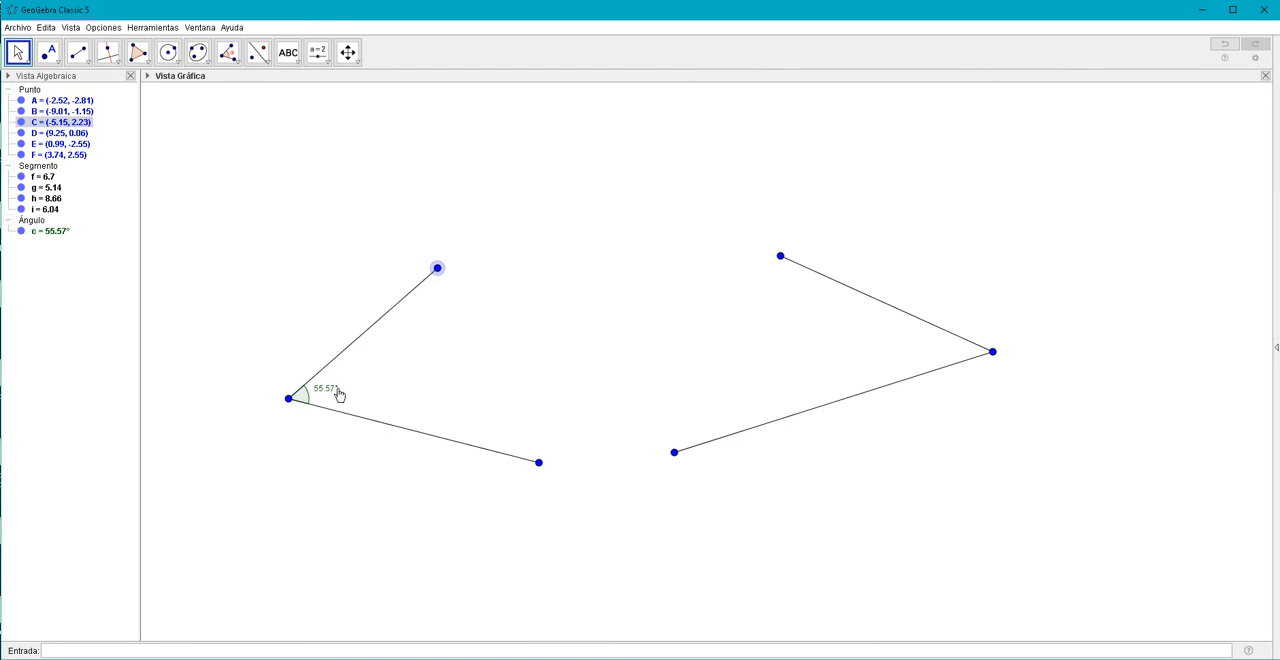
mouse_move(441, 272)
mouse_down()
mouse_move(449, 284)
mouse_move(441, 272)
mouse_up()
drag(539, 462, 520, 444)
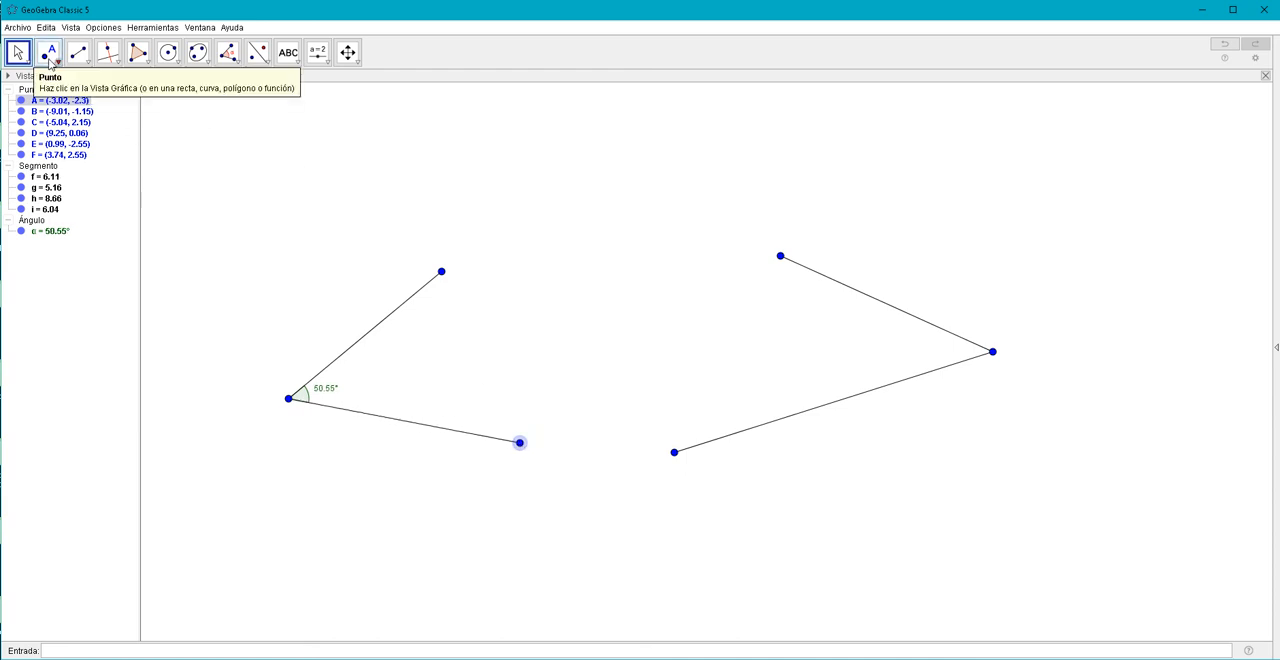
Try marking the angle at vertex D in the order E, D, F with its label moved outside the arc, and undo it.
click(227, 52)
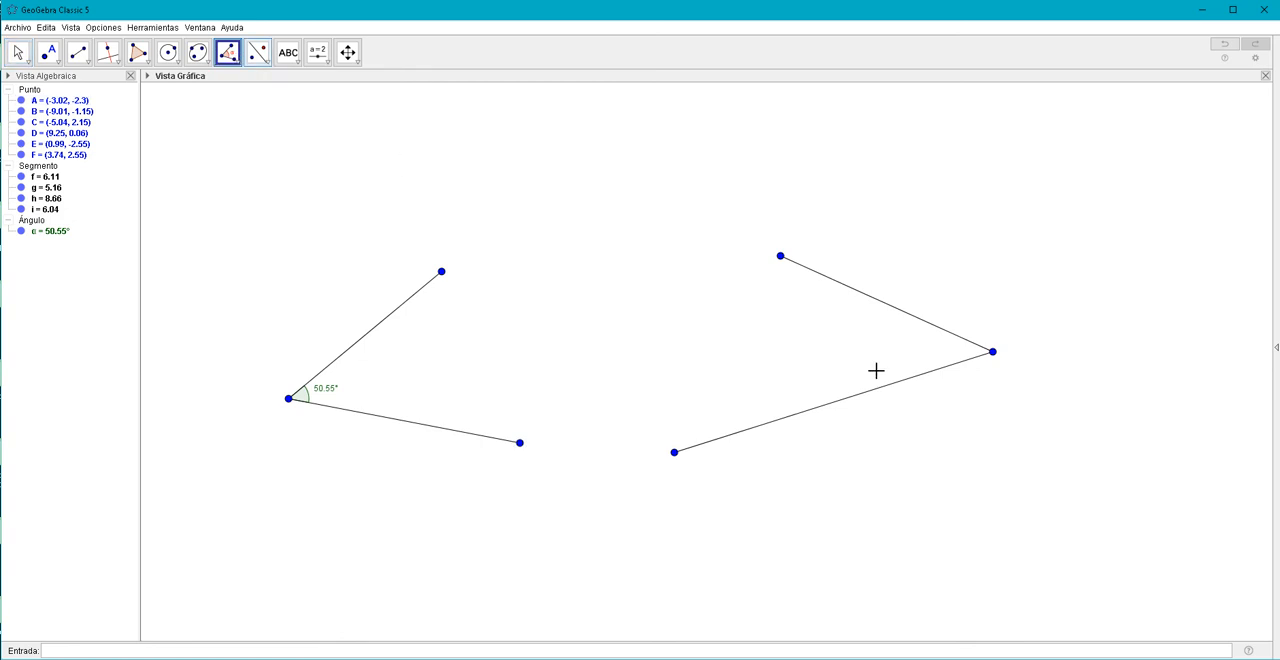
click(674, 455)
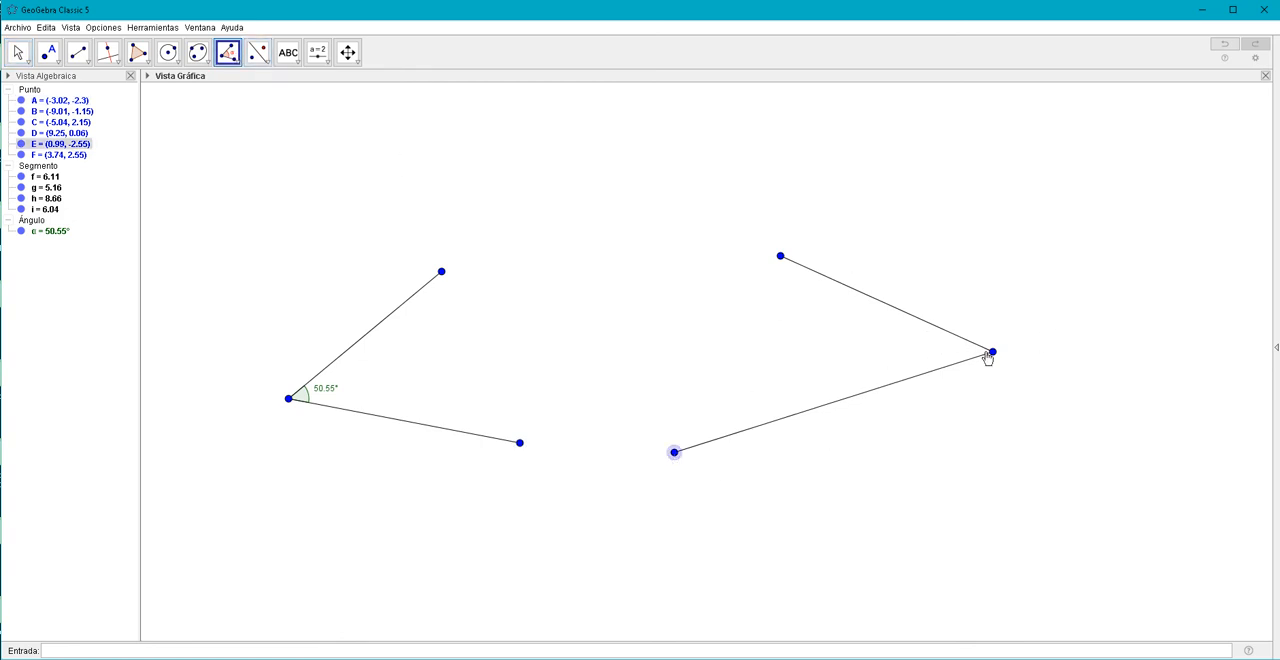
click(991, 354)
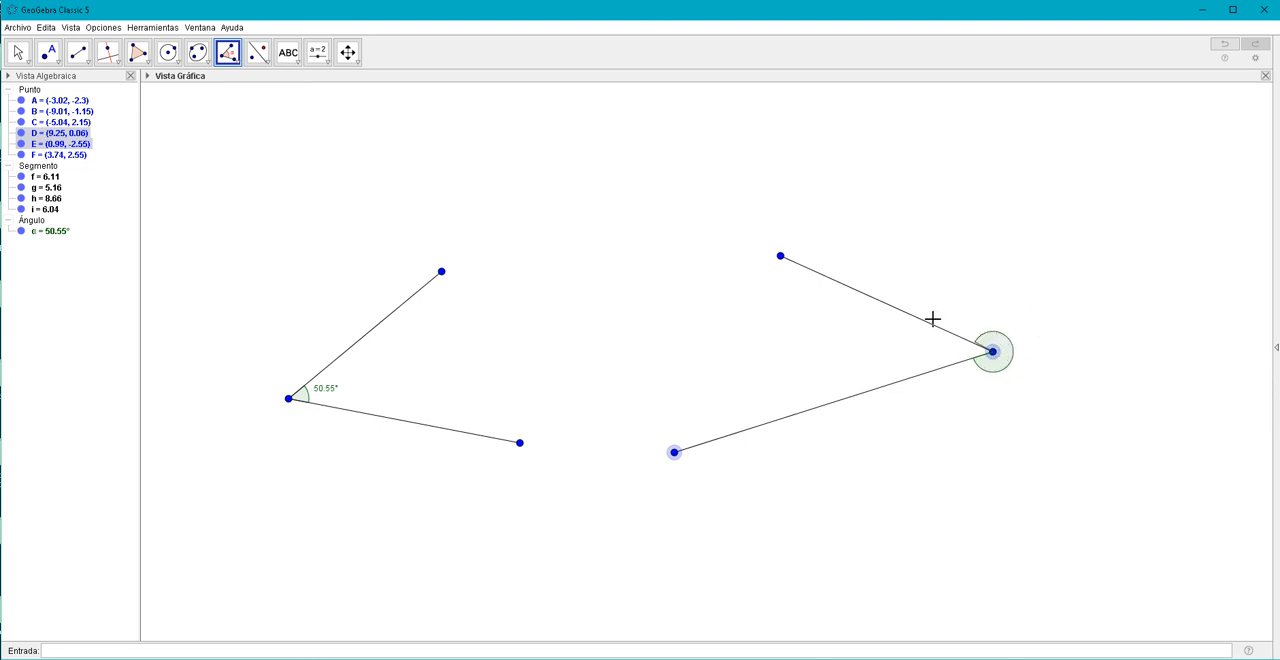
click(781, 259)
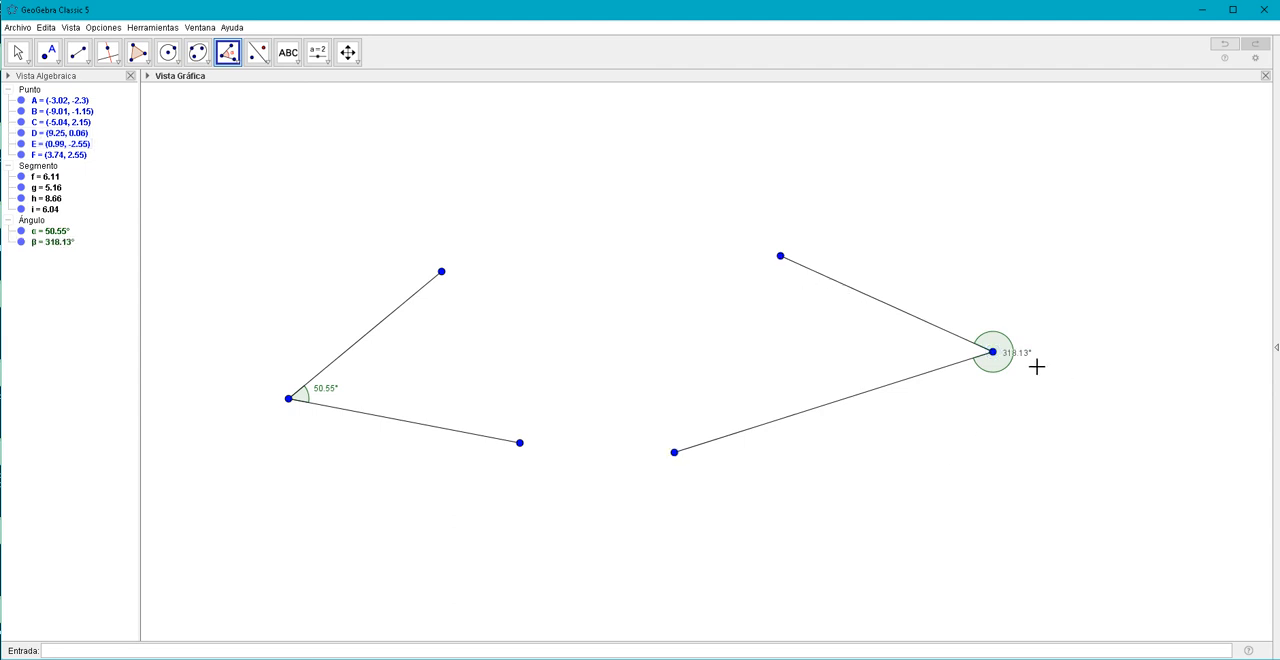
click(18, 52)
drag(1023, 357, 1037, 361)
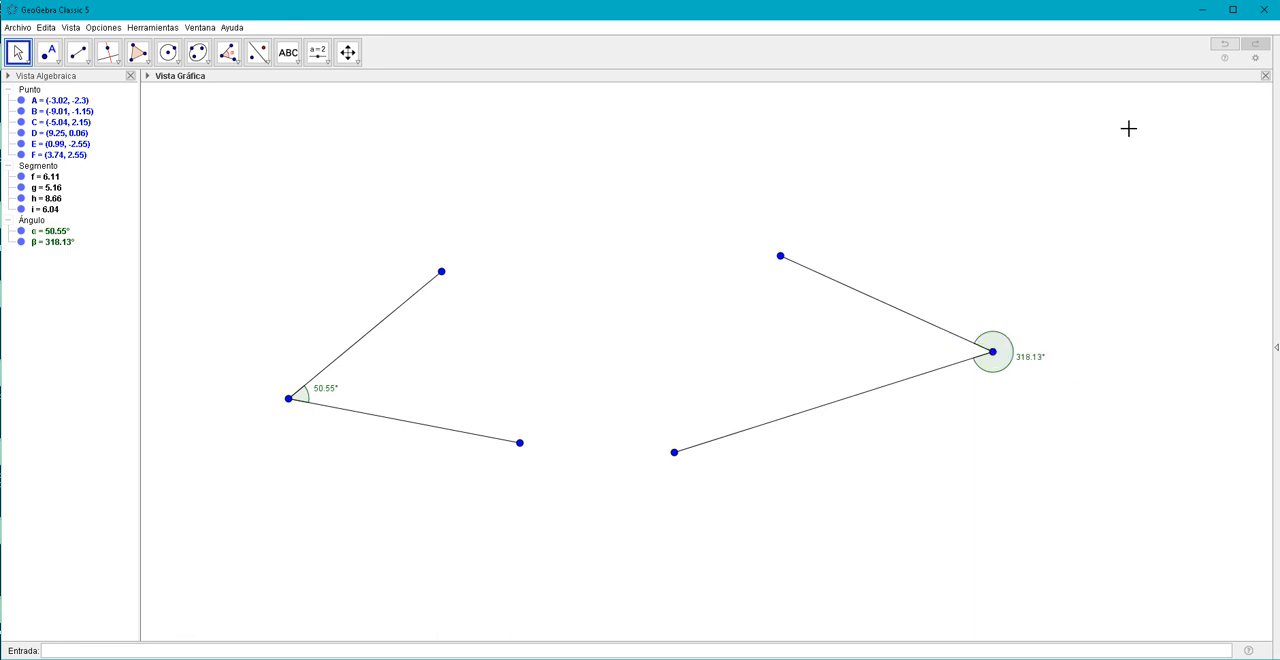
click(1225, 46)
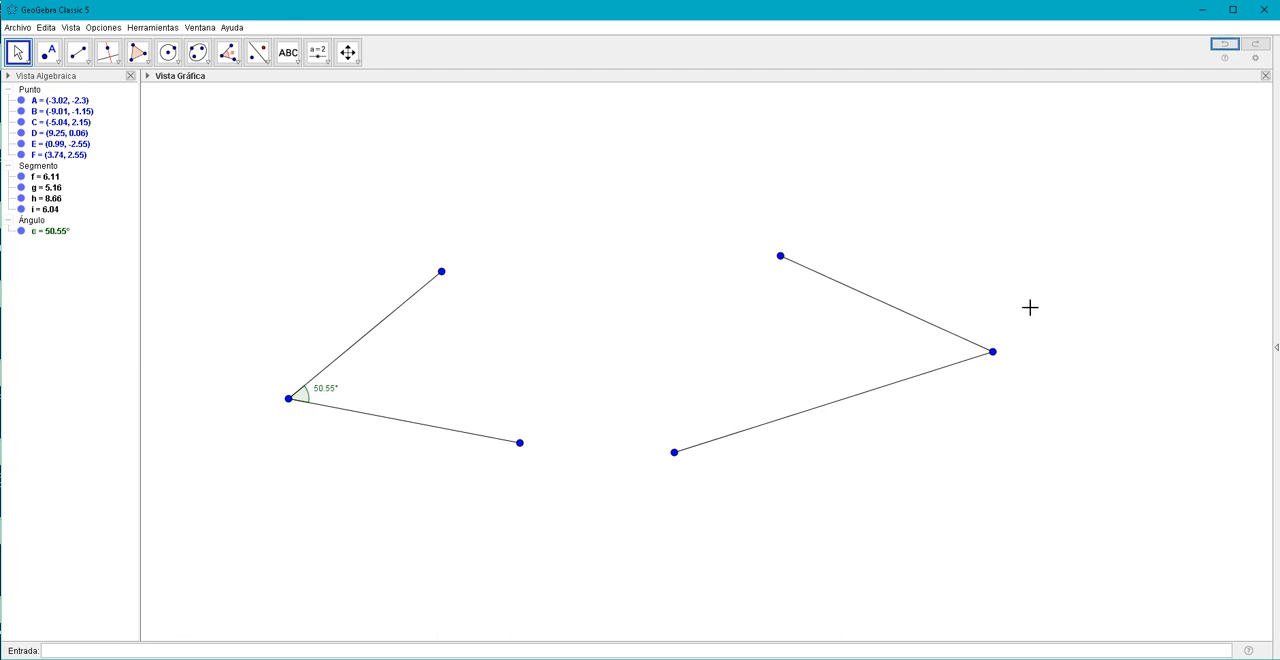
Mark the angle at vertex D in the order F, D, E, and move its label clear of the arc between the segments.
click(229, 54)
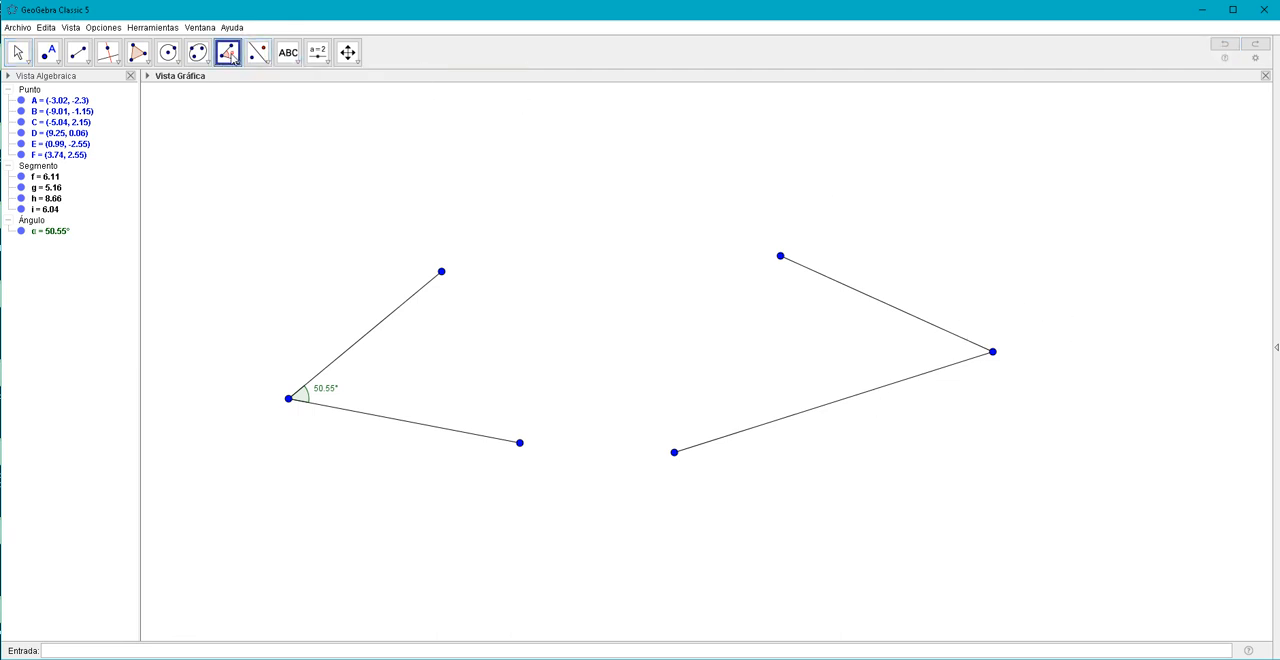
click(780, 257)
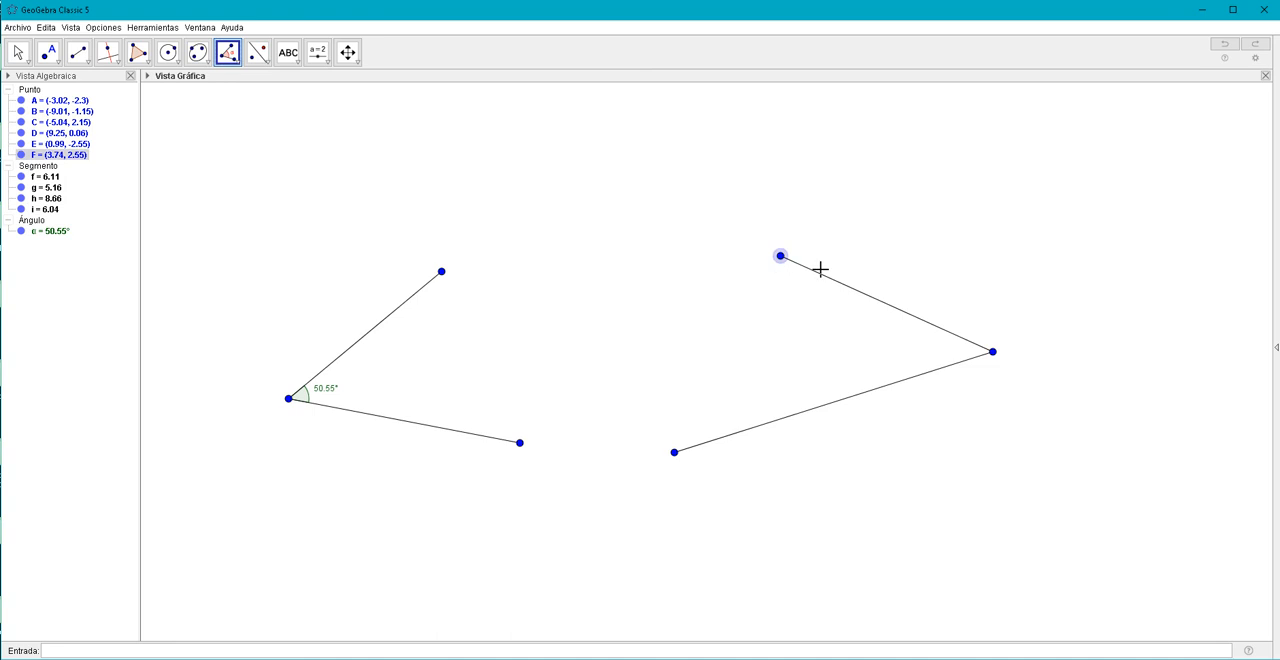
click(992, 352)
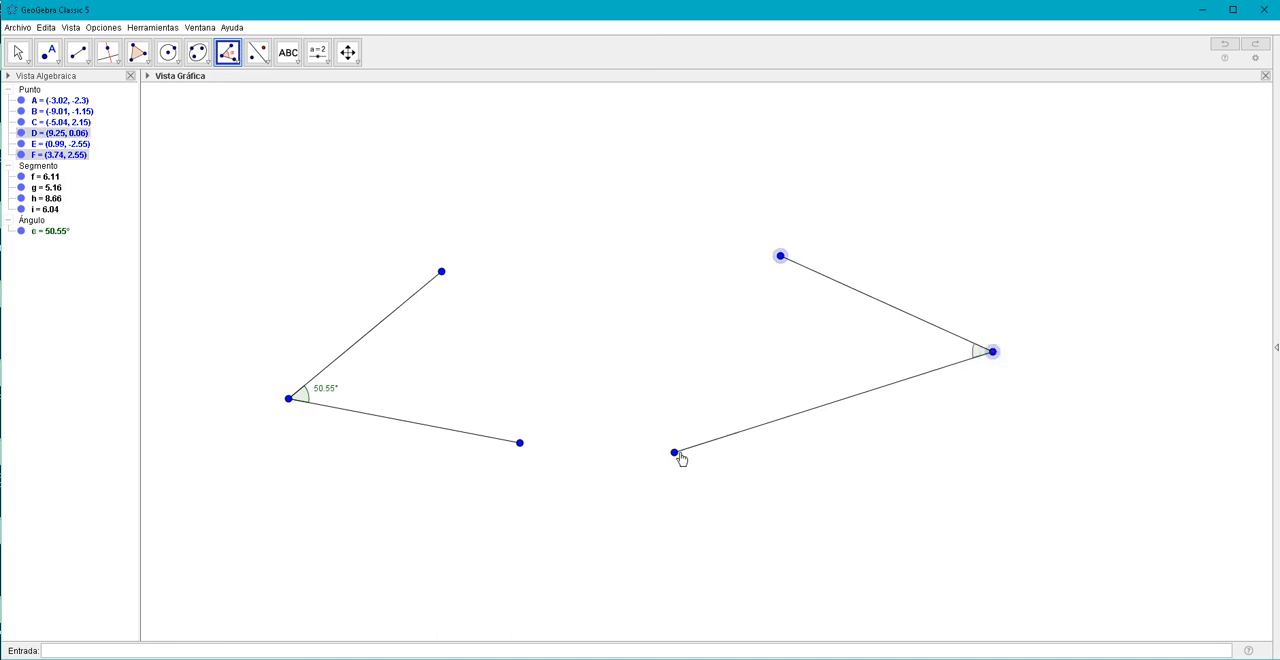
click(675, 453)
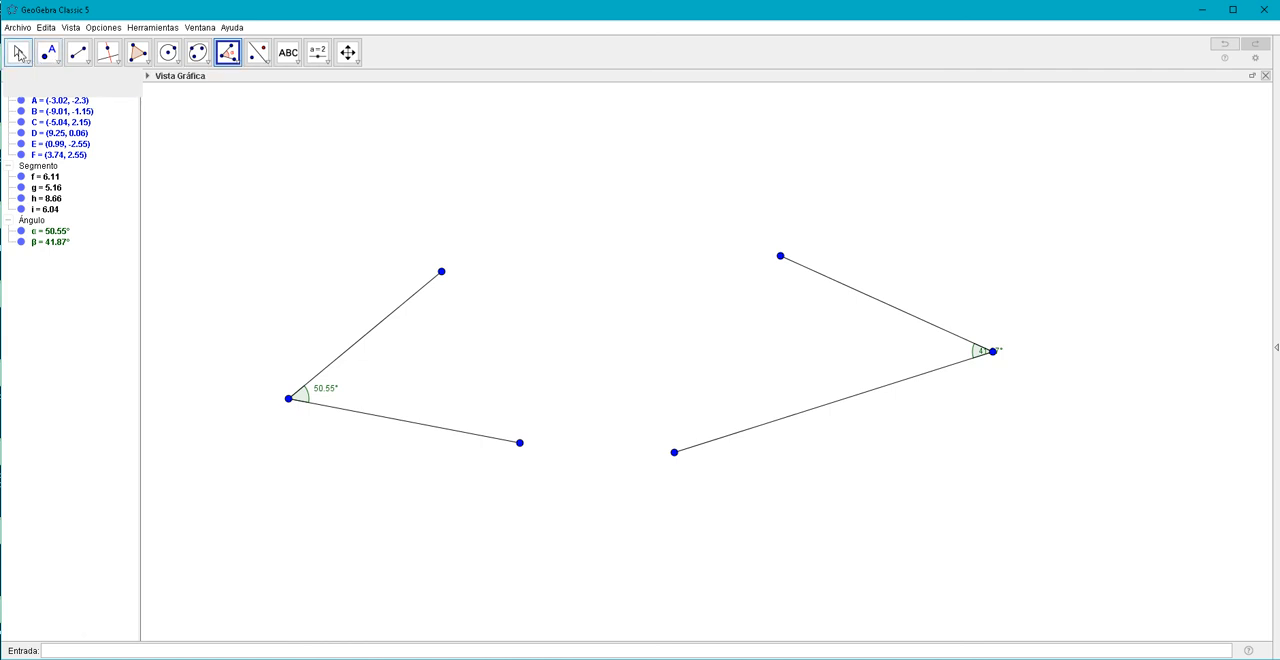
click(17, 52)
click(979, 354)
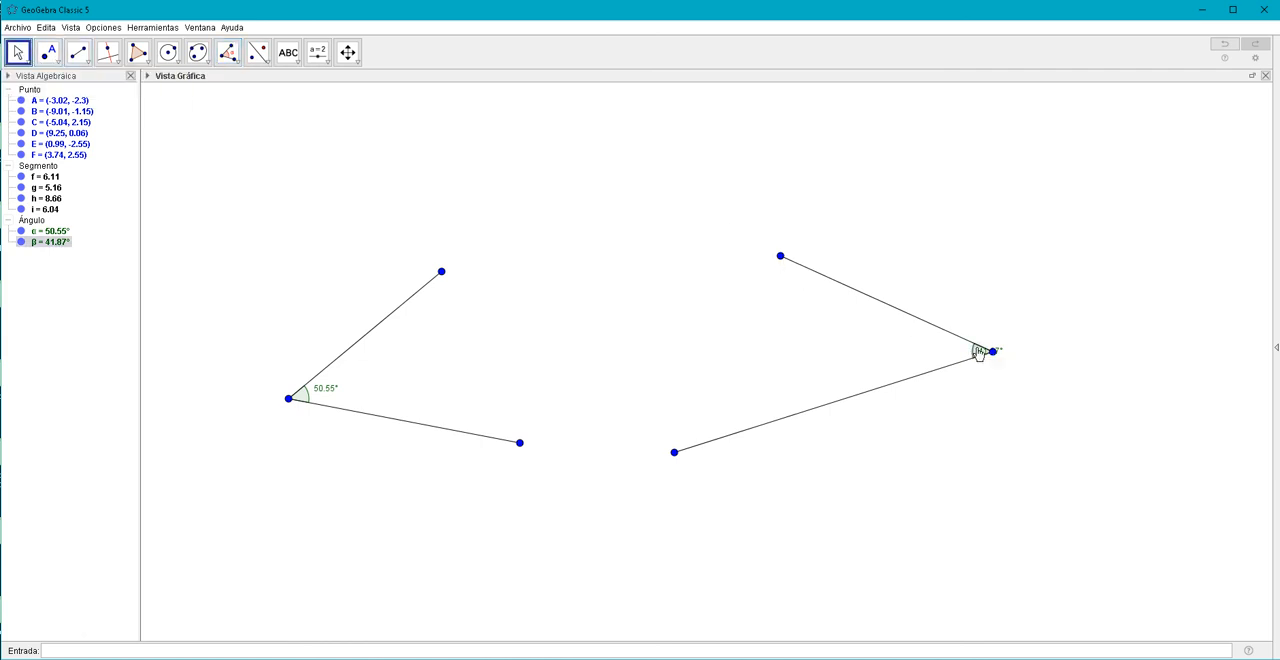
drag(979, 354, 950, 358)
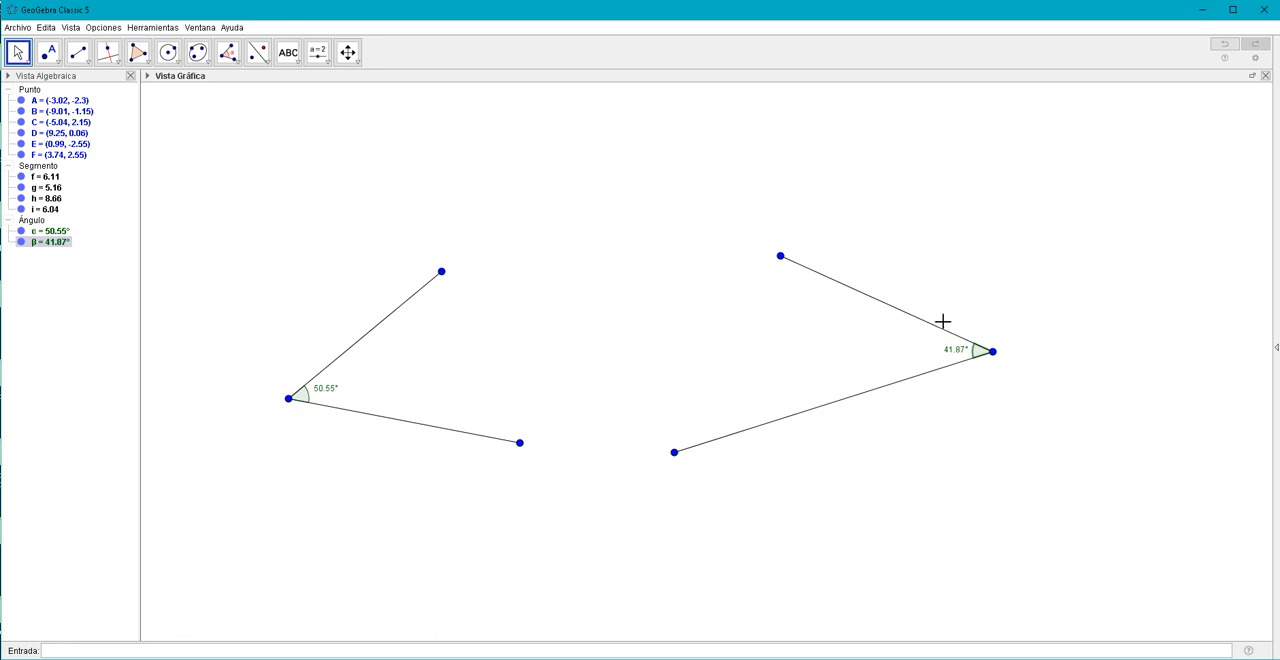